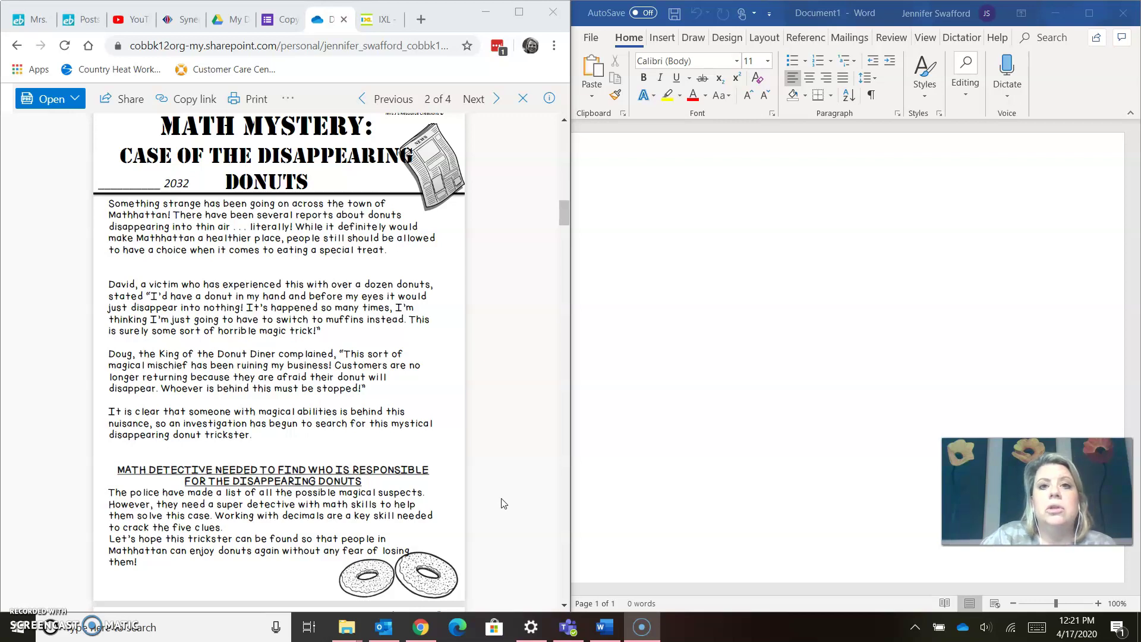
- Show page 2 of the worksheet, the Possible Suspects table, in OneDrive beside the blank Word document
left_click(565, 212)
- Scroll the worksheet past the suspects list to the Comparing Decimals – Clue 1 page
left_click_drag(565, 213, 565, 238)
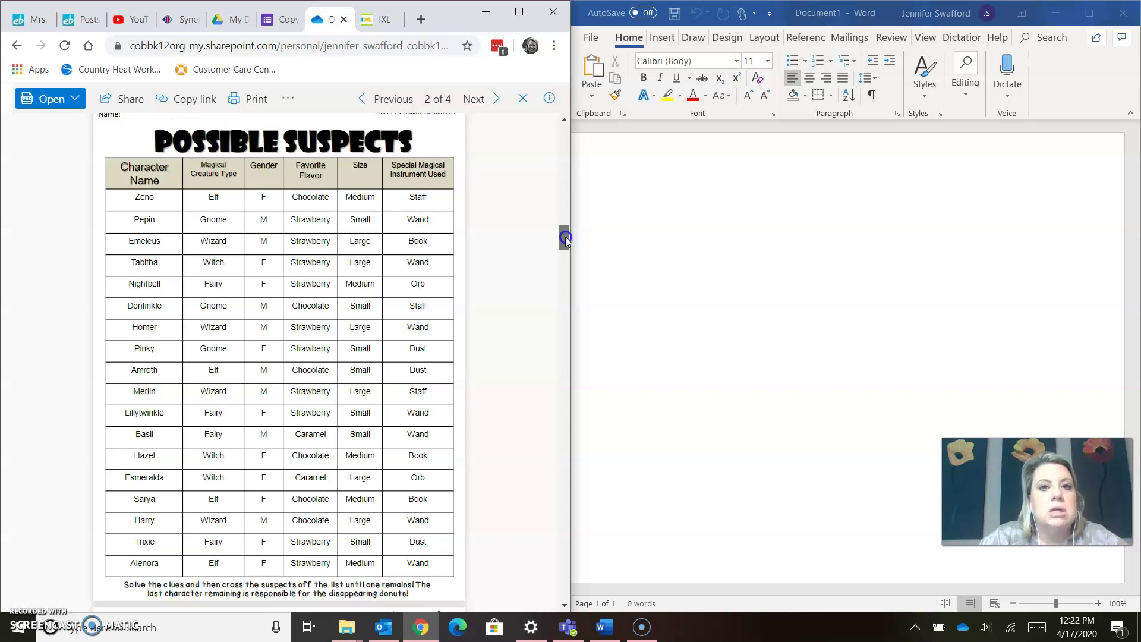
left_click_drag(565, 238, 565, 249)
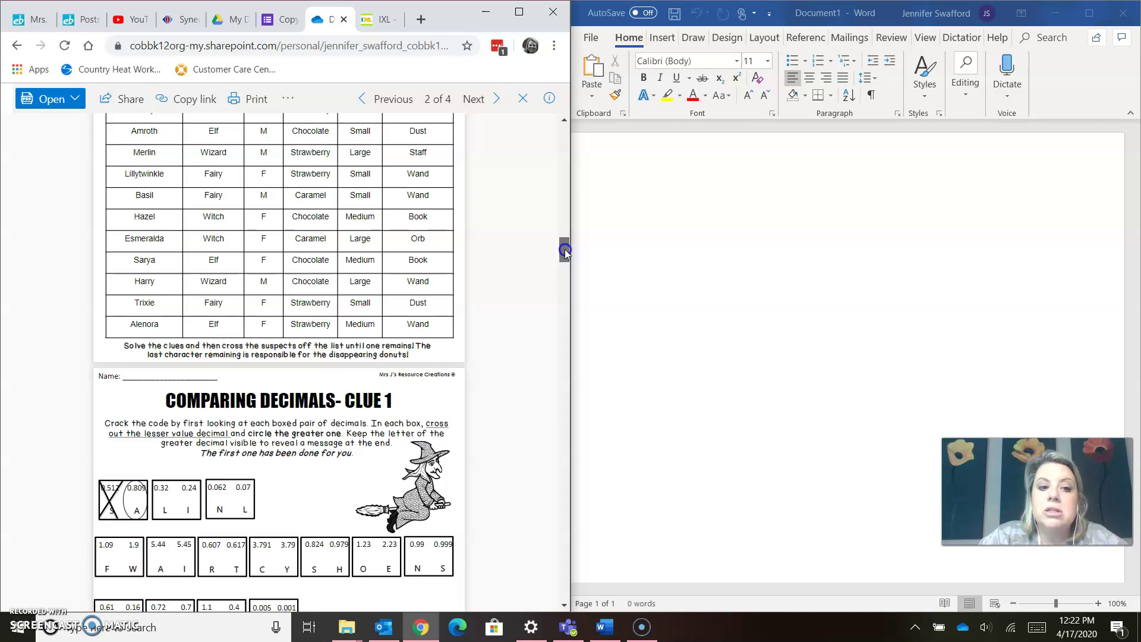
- Scroll down until the whole Clue 1 grid of boxed decimal pairs is visible
left_click_drag(565, 248, 564, 265)
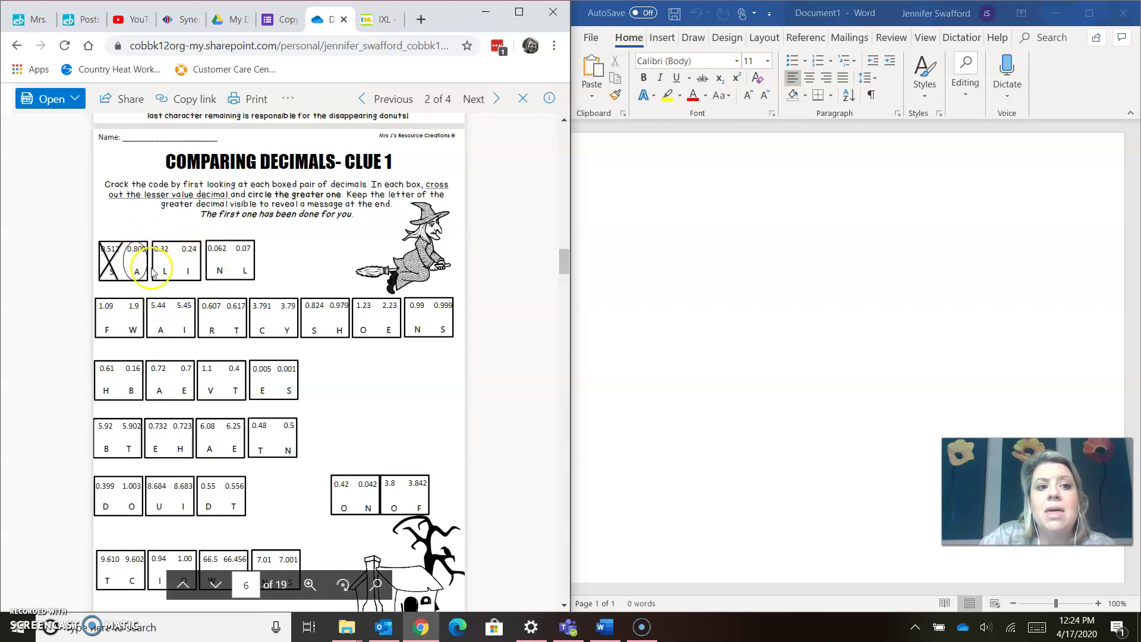
- Type ALL in the Word document and start the next line with WI
left_click(604, 232)
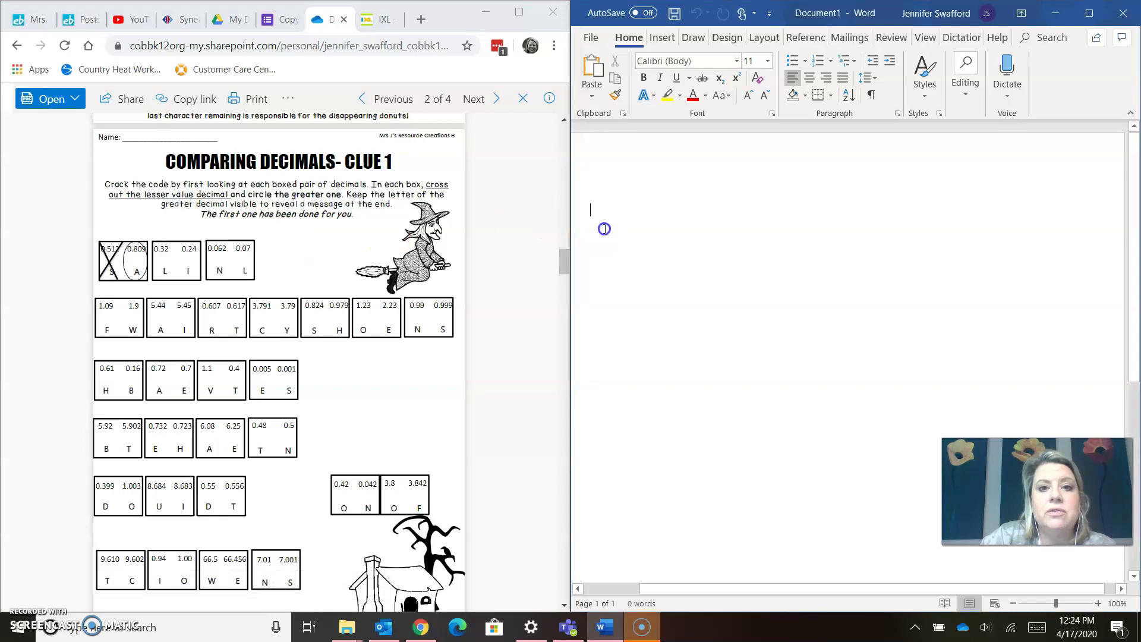
type("ALL")
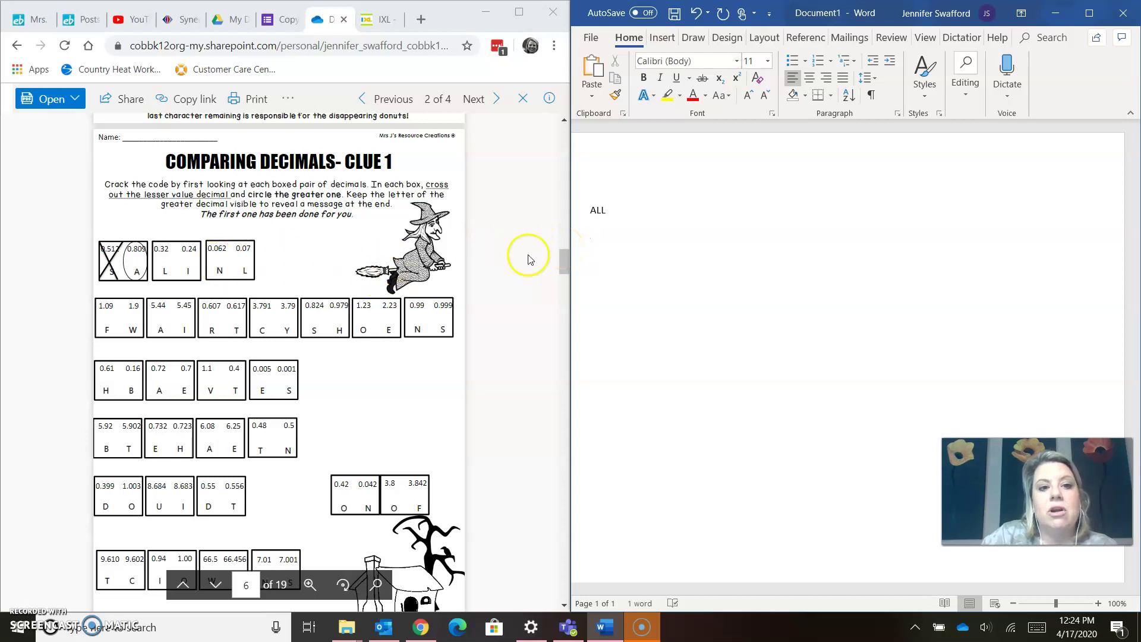
key("Return")
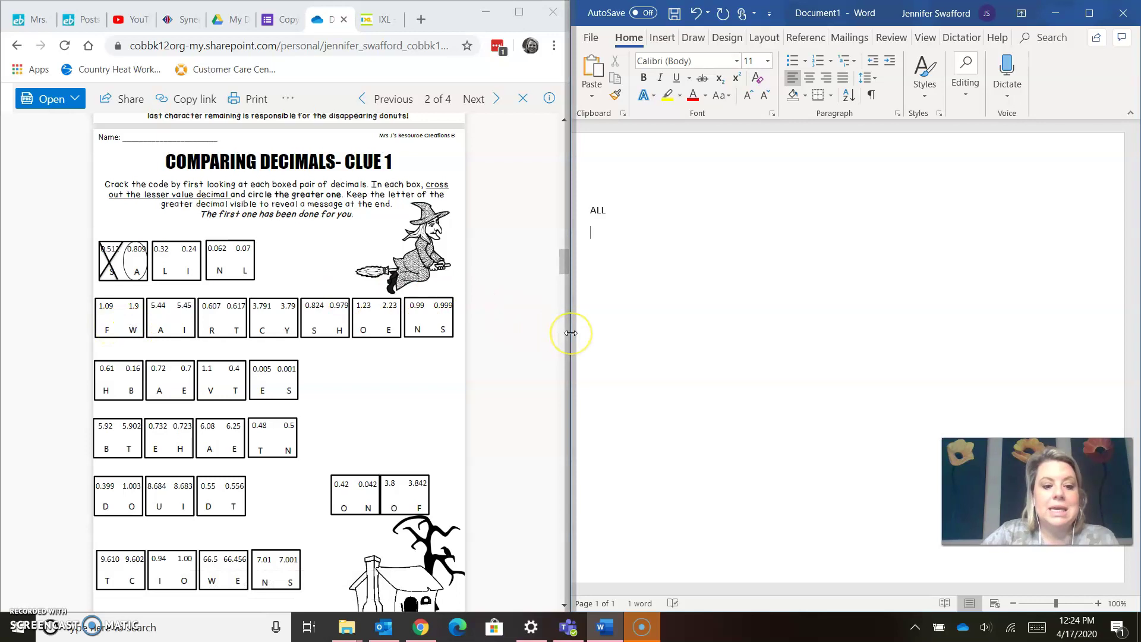
type("W")
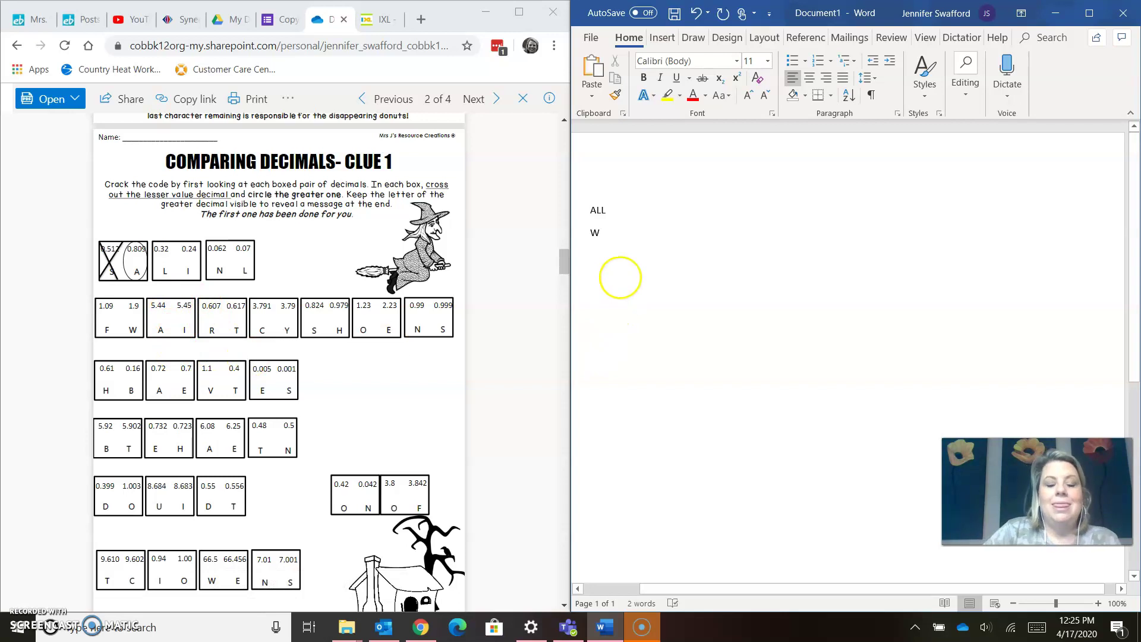
type("I")
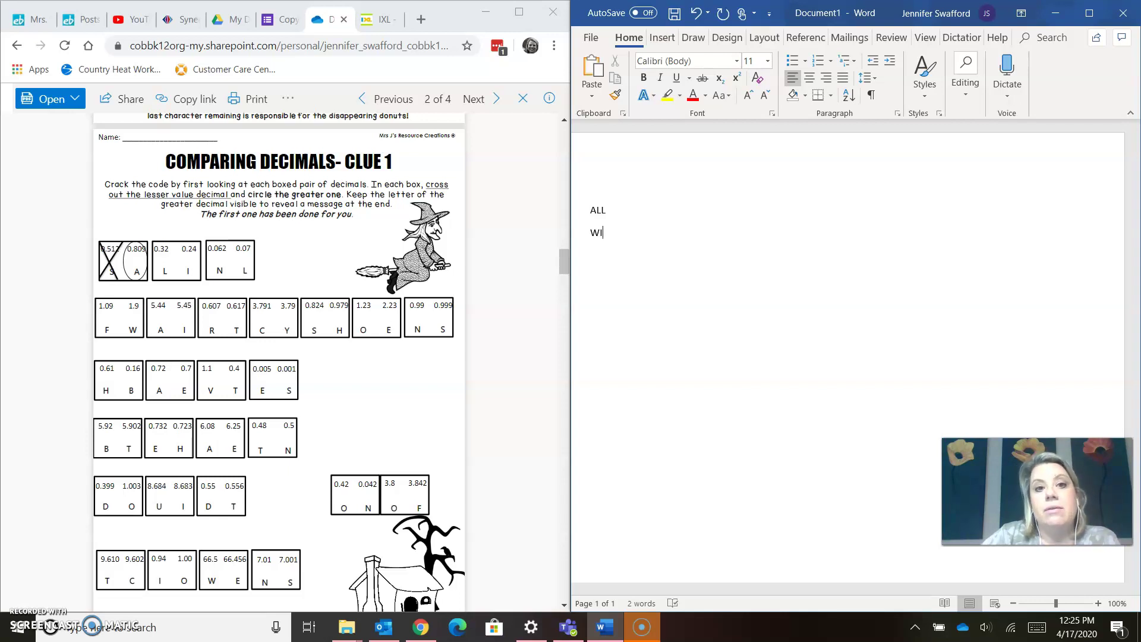
- Scroll to page 7, the Multiplying & Dividing Decimals by Powers of 10 – Clue 2 page
scroll(481, 382, "down", 1)
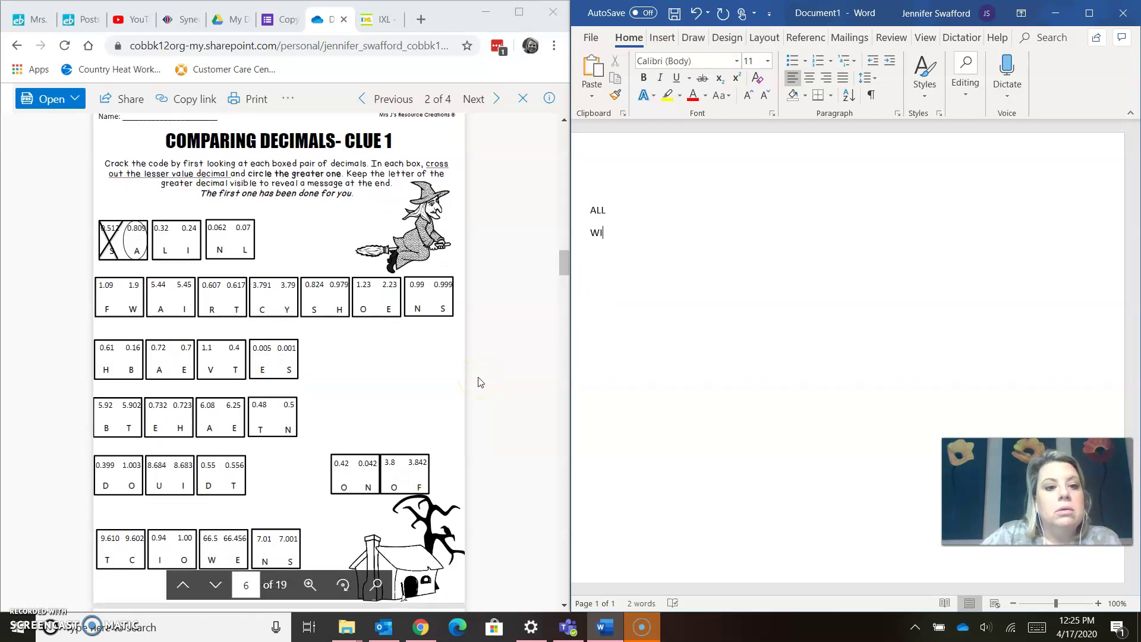
scroll(481, 382, "down", 7)
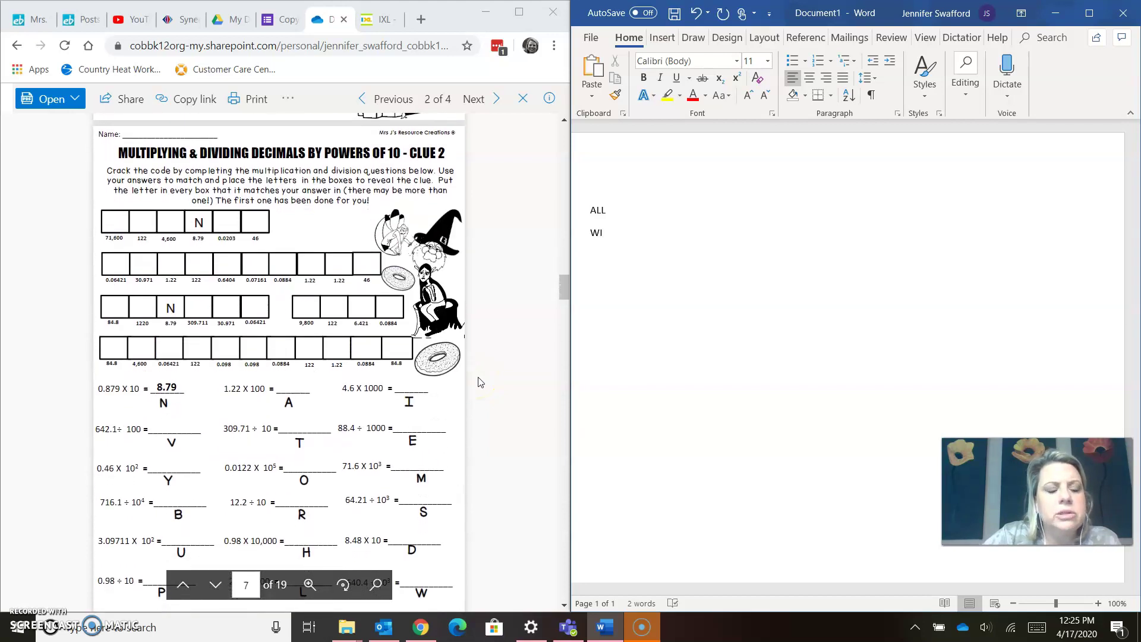
scroll(481, 382, "down", 1)
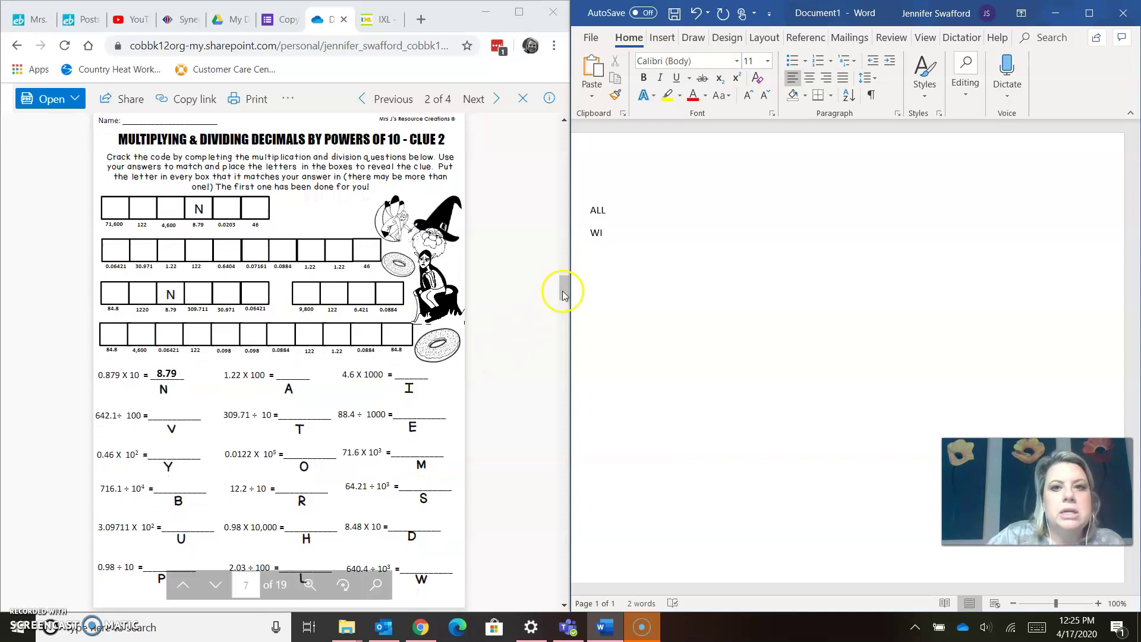
- Create a new blank Word document and snap it to the right half of the screen
left_click(591, 39)
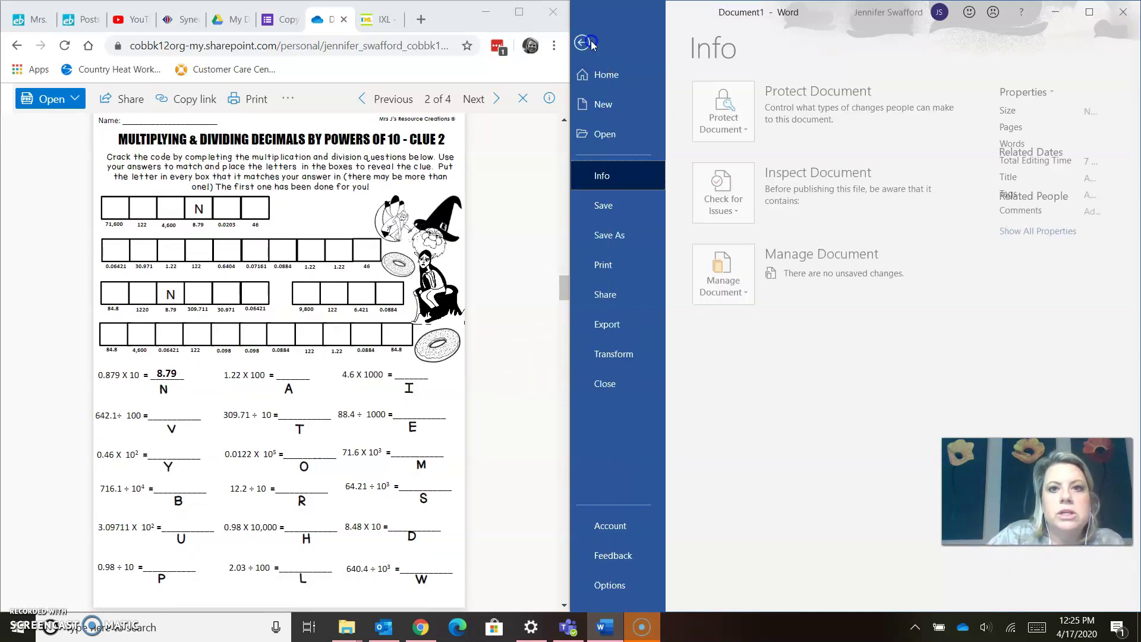
left_click(622, 105)
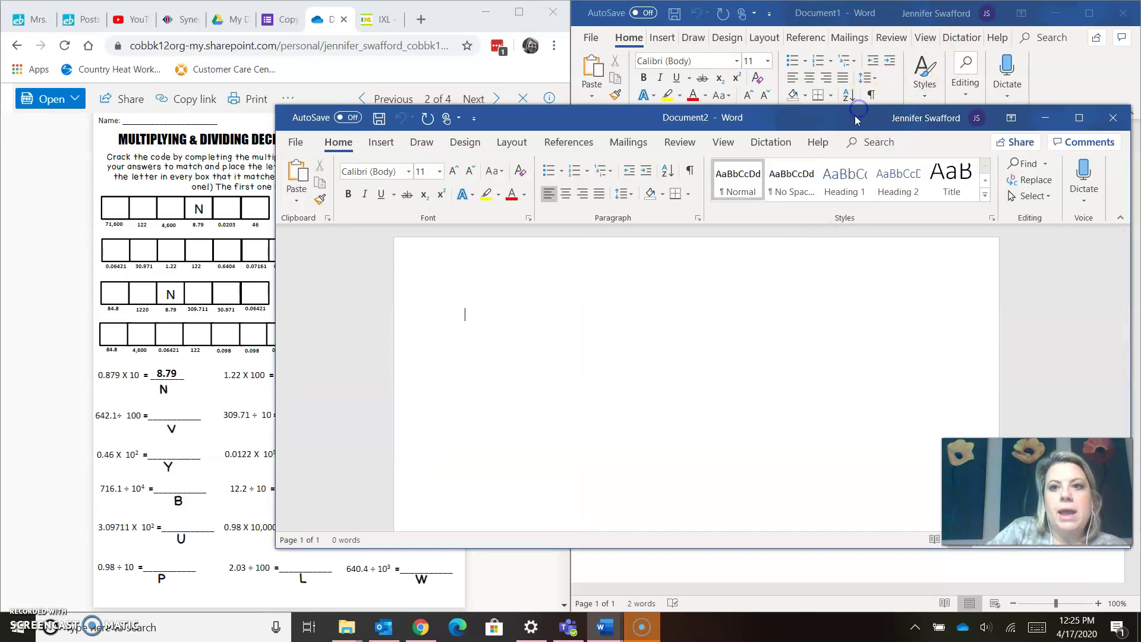
left_click_drag(855, 119, 1137, 24)
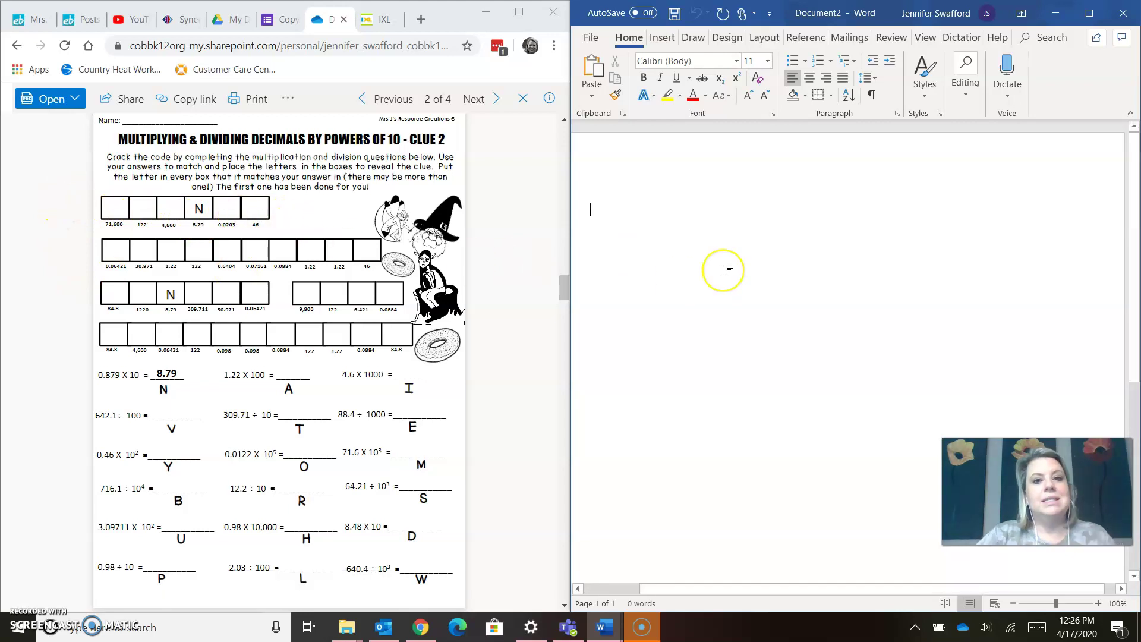
- Type two rows of underscore blanks, 11 in all, for the Clue 2 message
type("_____")
key("BackSpace")
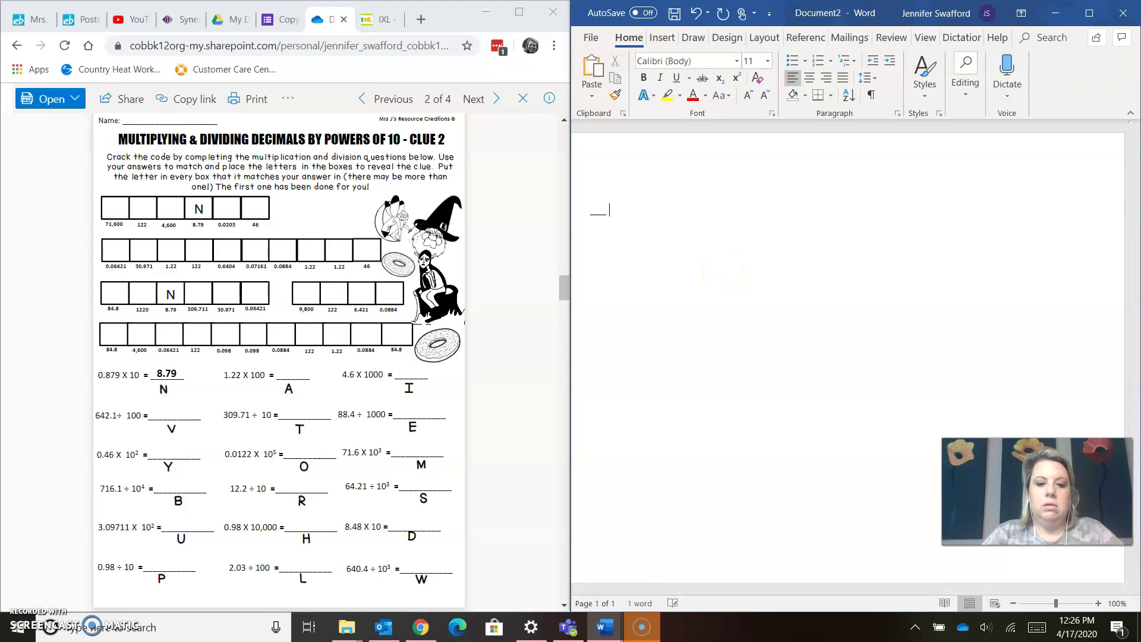
type("_____ ______")
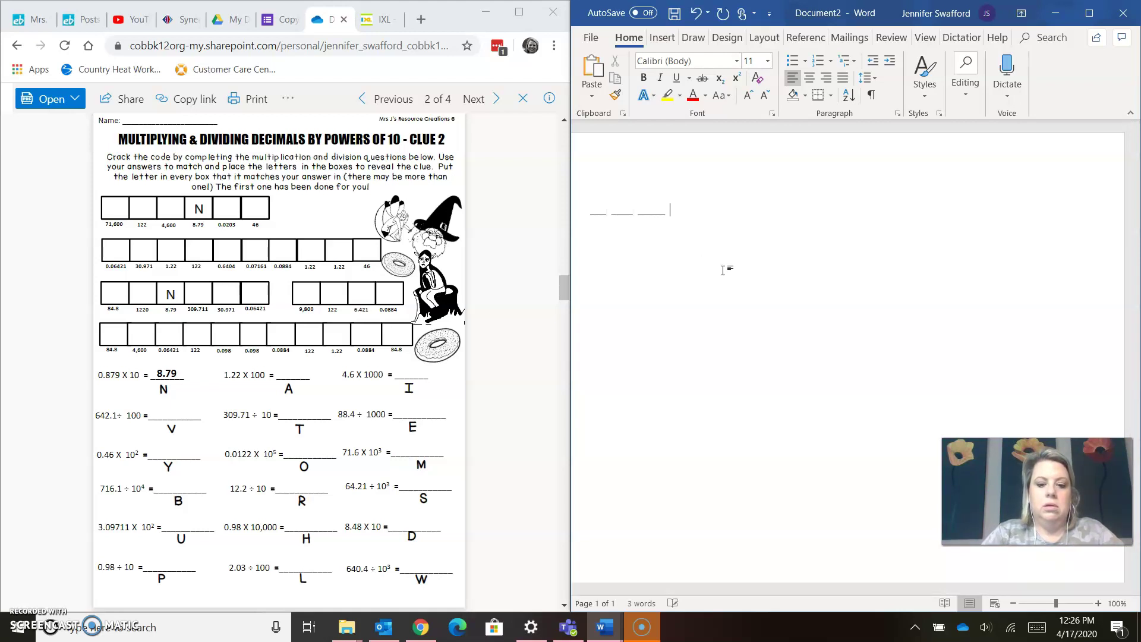
type(" _______ ________")
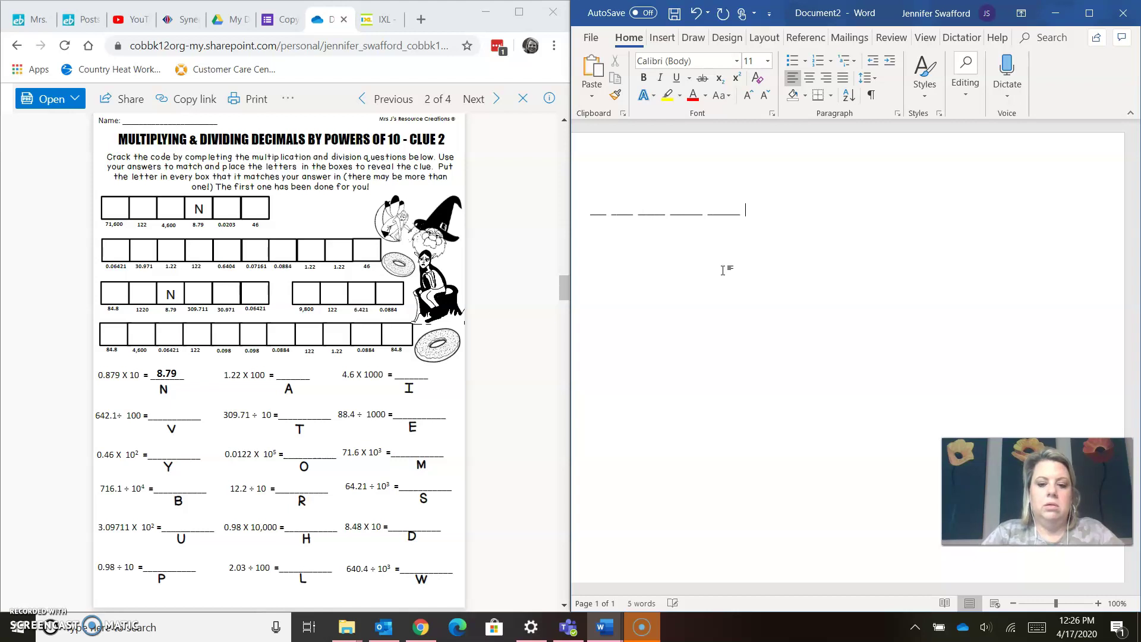
type(" _________")
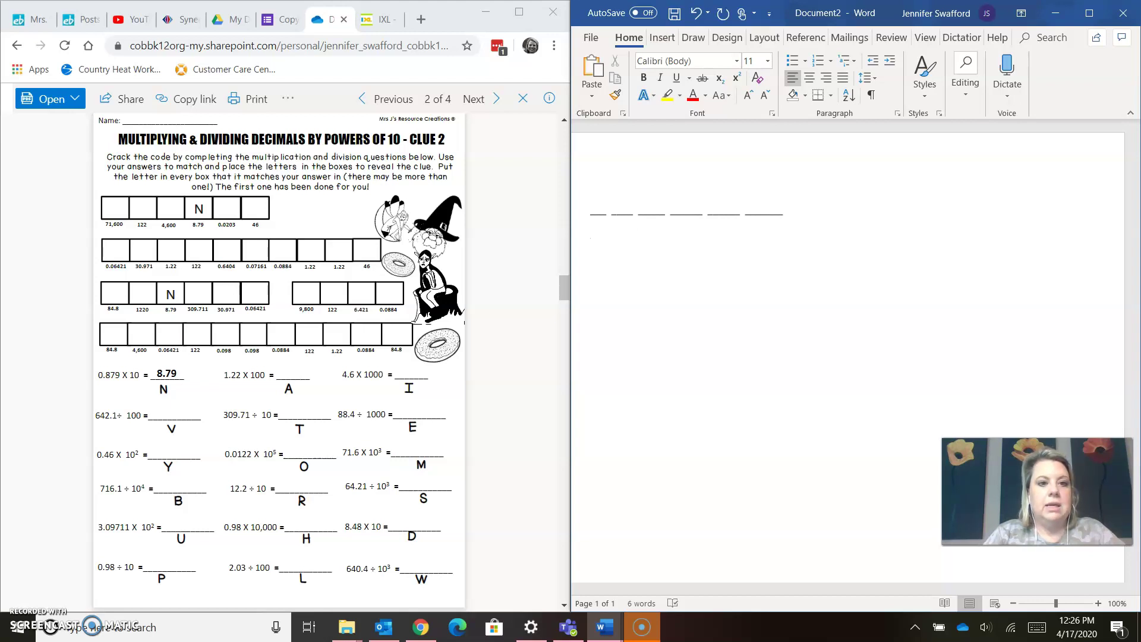
type("______")
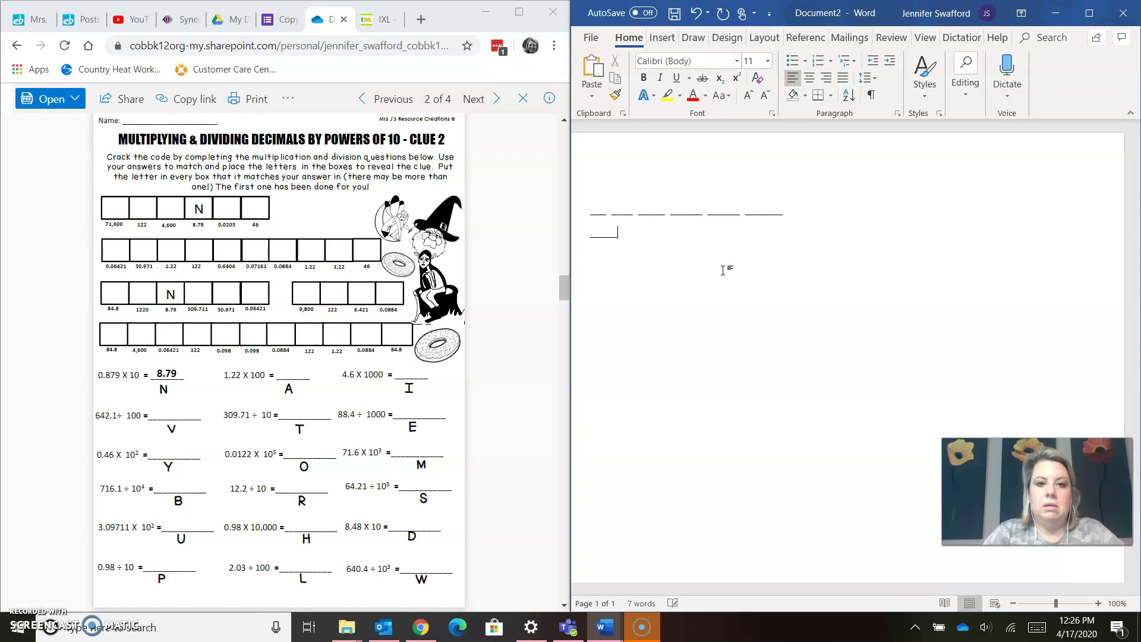
type(" ______ ______ ______ ______")
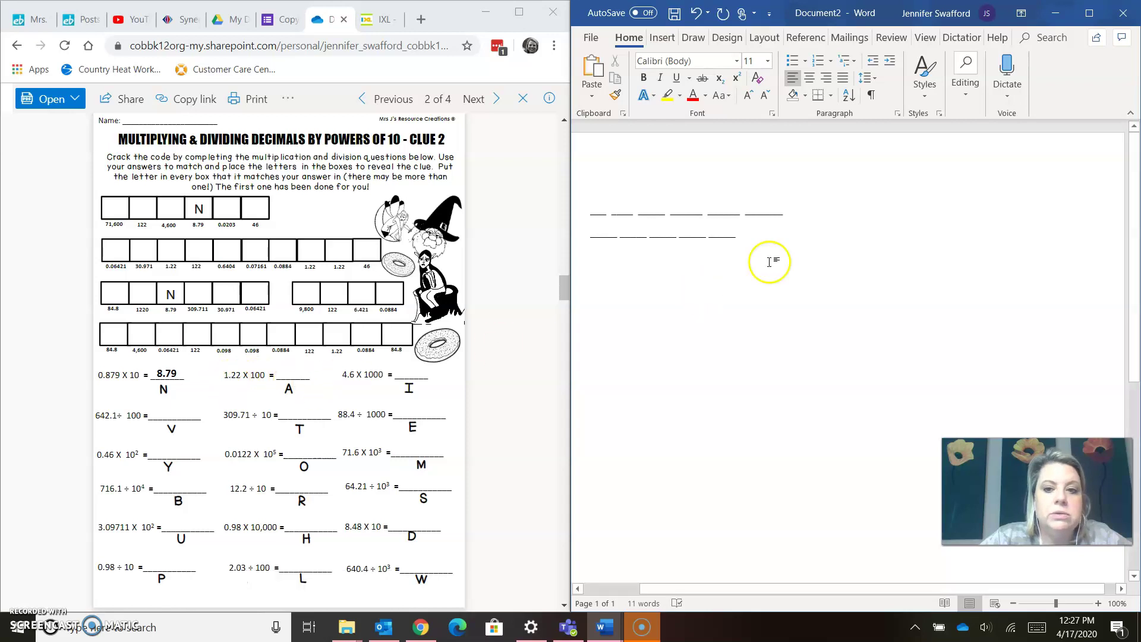
- List the decoded pairs 122 A and 4600 I on separate lines below the blanks
key("Return")
key("Return")
type("122")
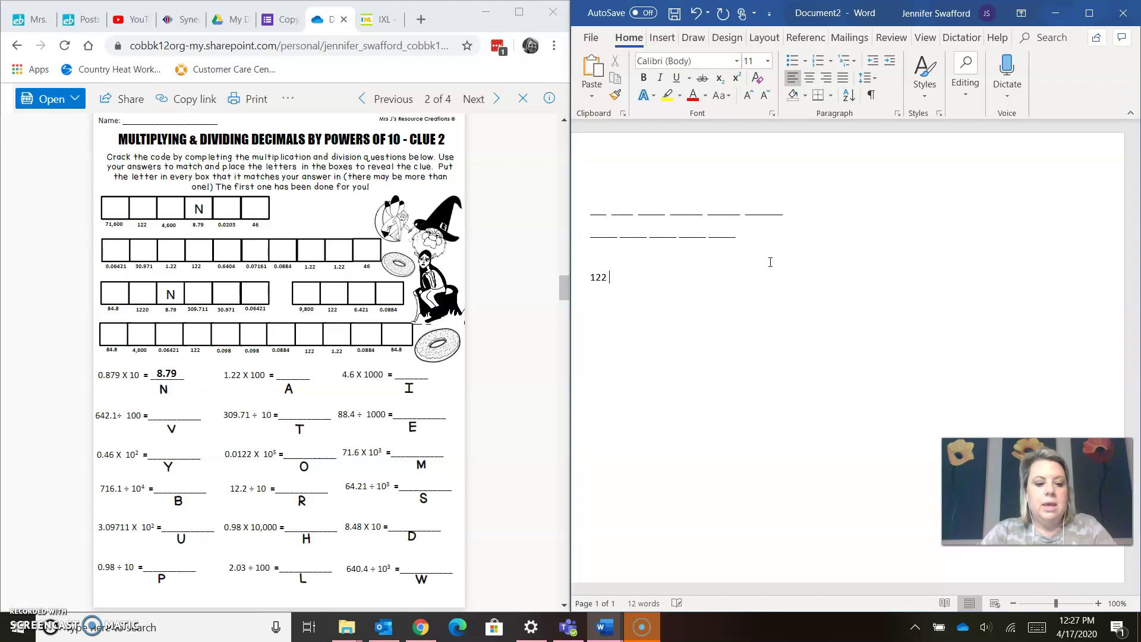
type(" a")
key("BackSpace")
type("A")
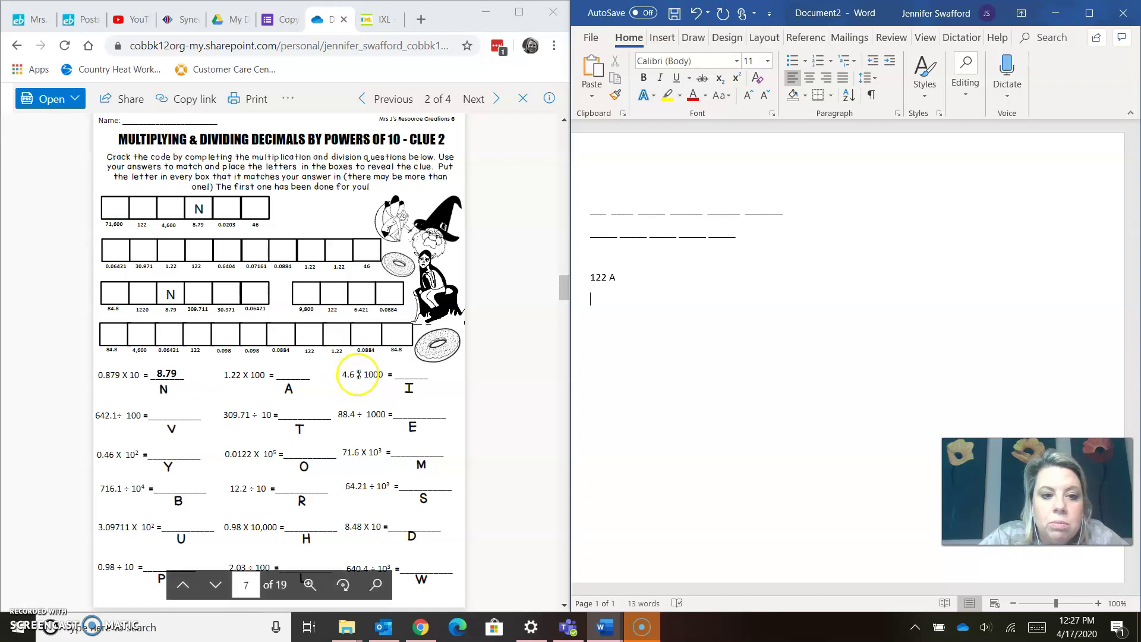
key("Return")
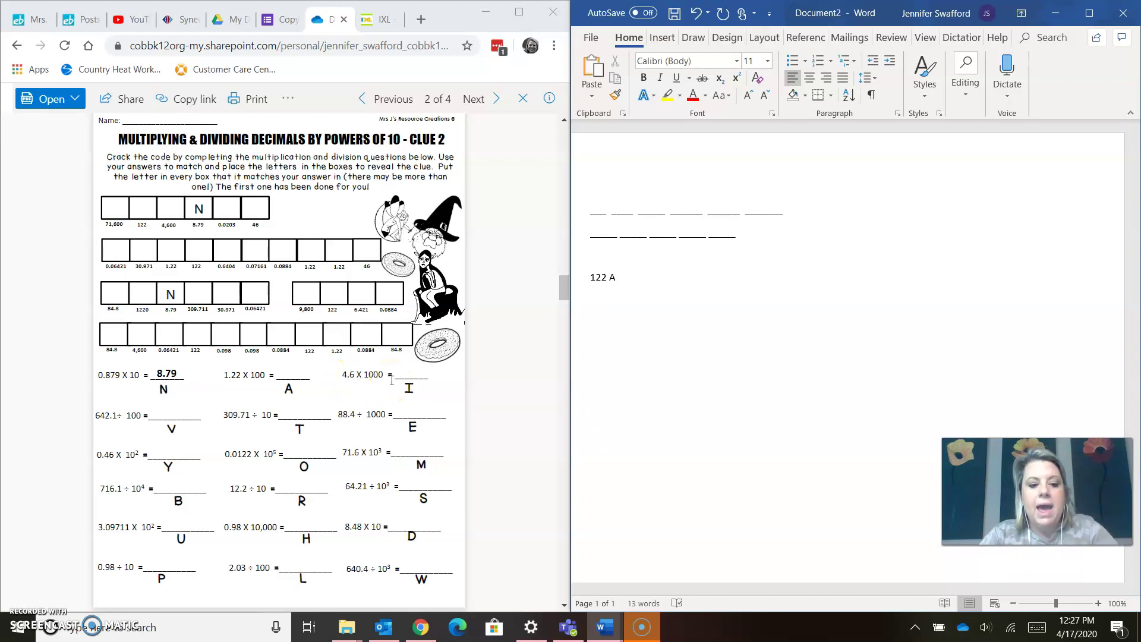
type("4600")
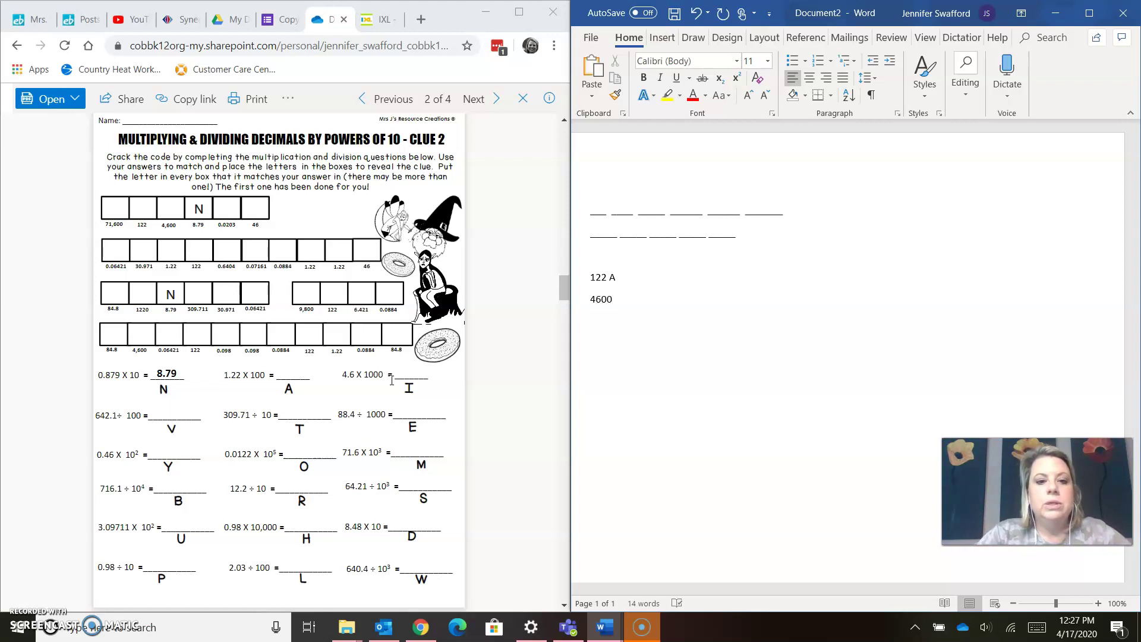
type(" i")
key("BackSpace")
type("I")
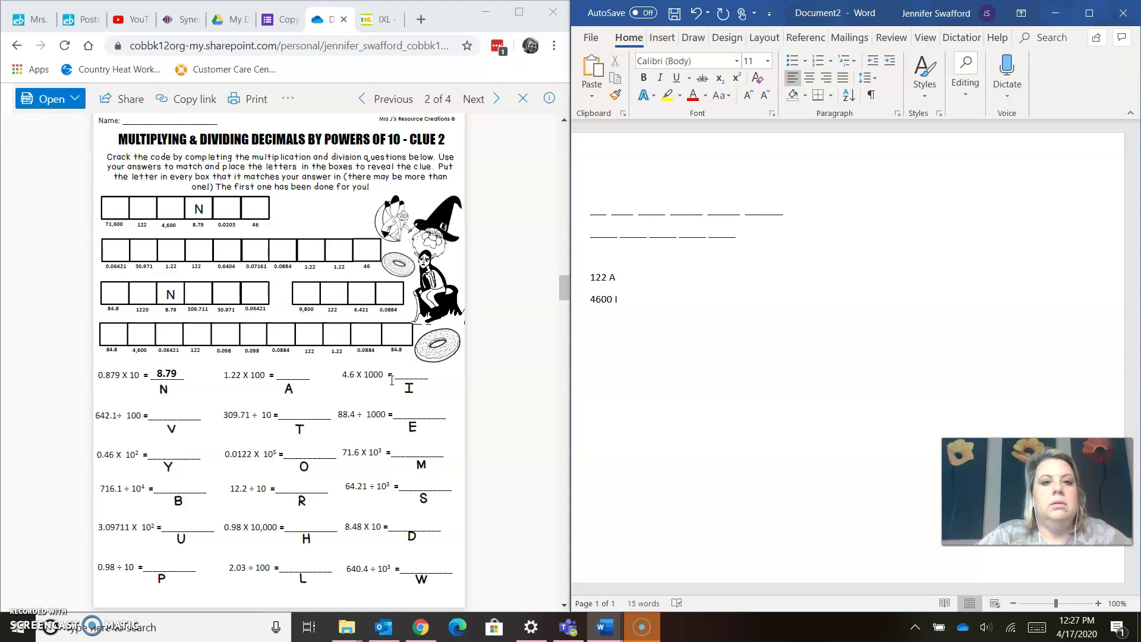
key("Return")
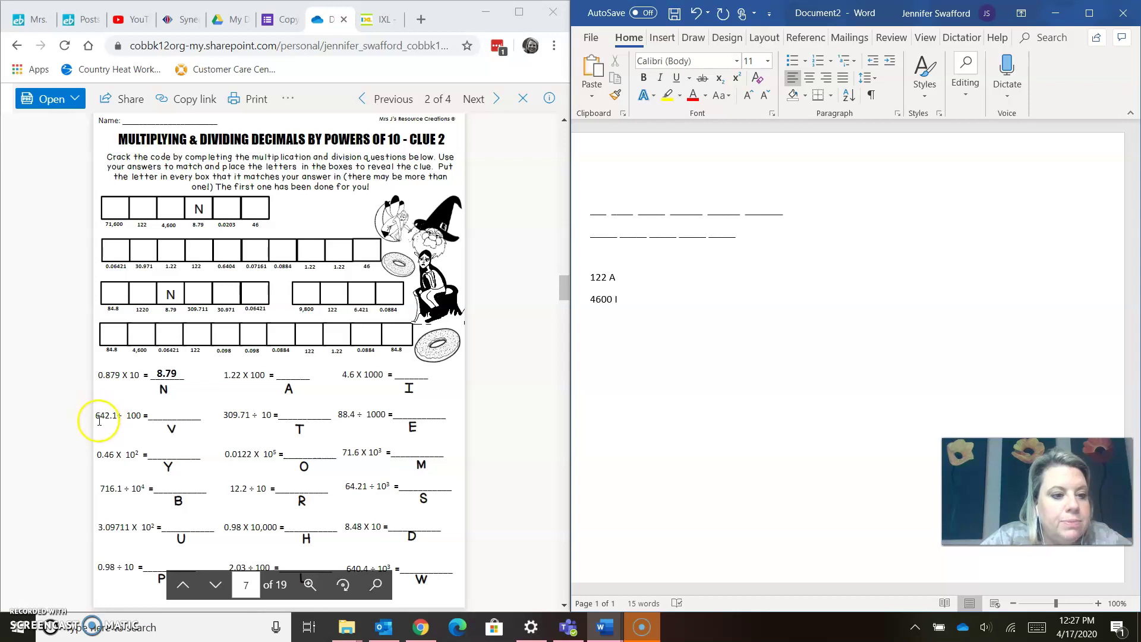
- Add 6.421 V on the next line and start 30.971 below it
left_click(608, 316)
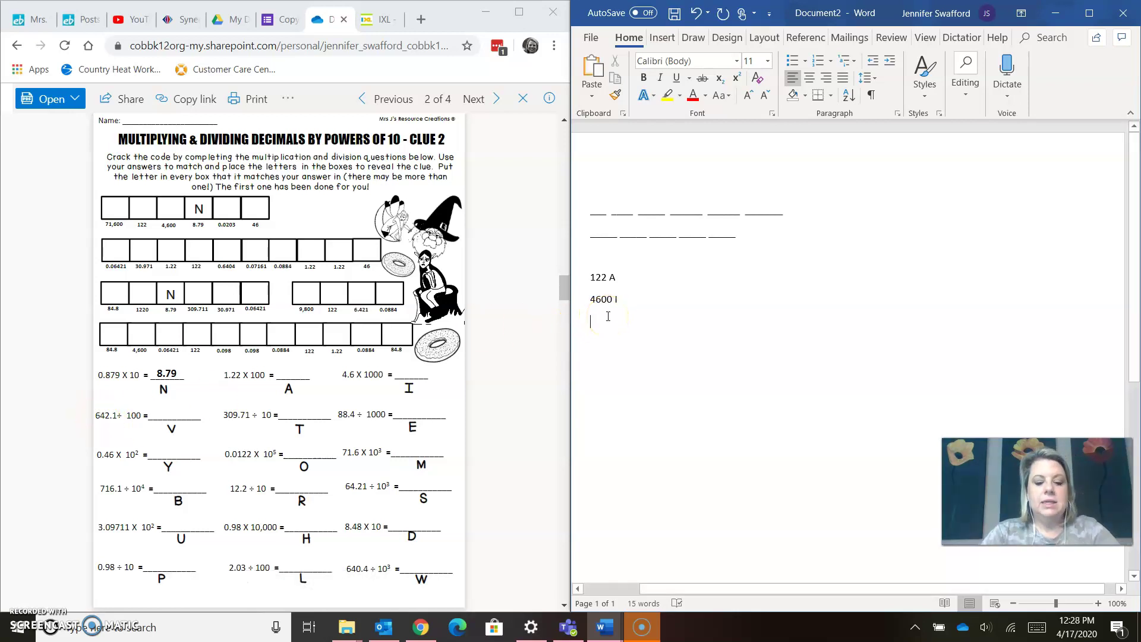
type("6.421")
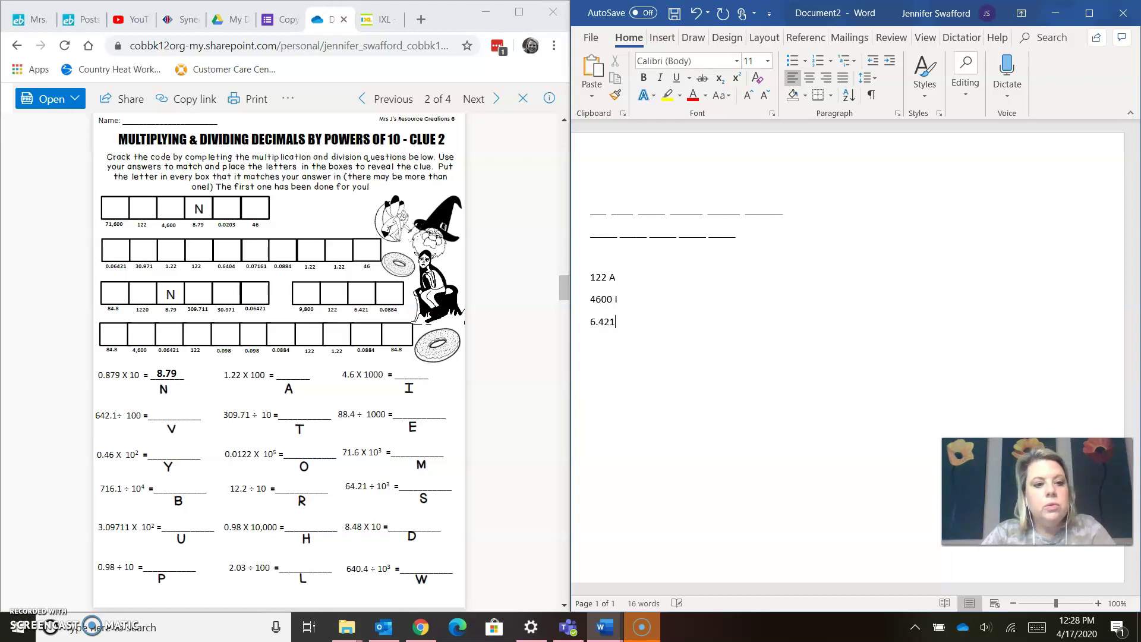
type(" V")
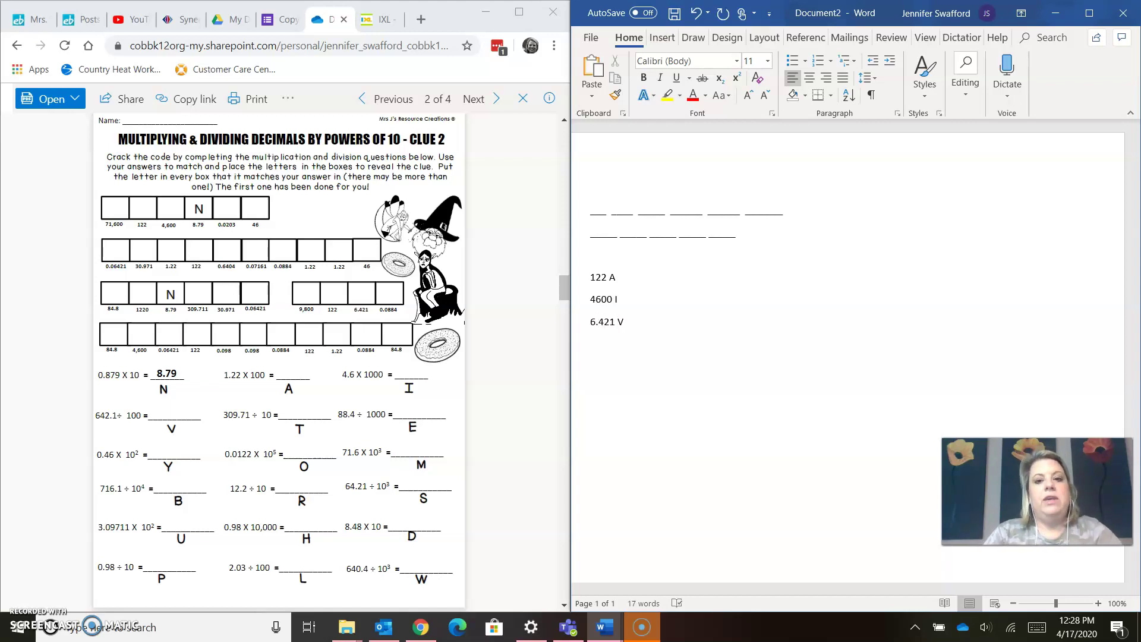
key("Return")
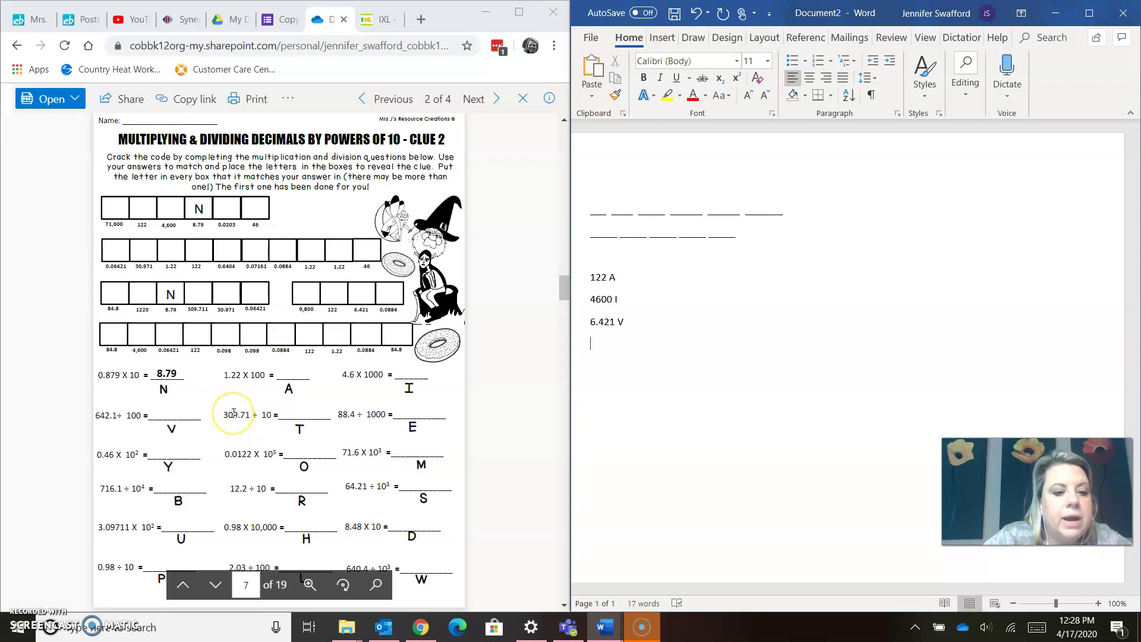
type("30.")
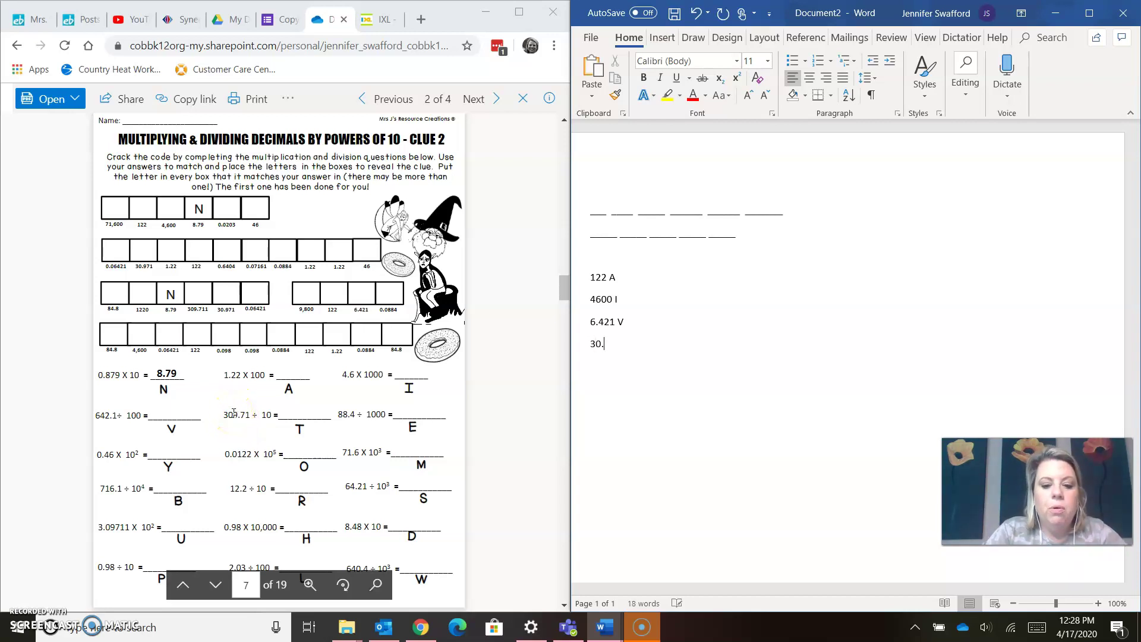
type("971 T")
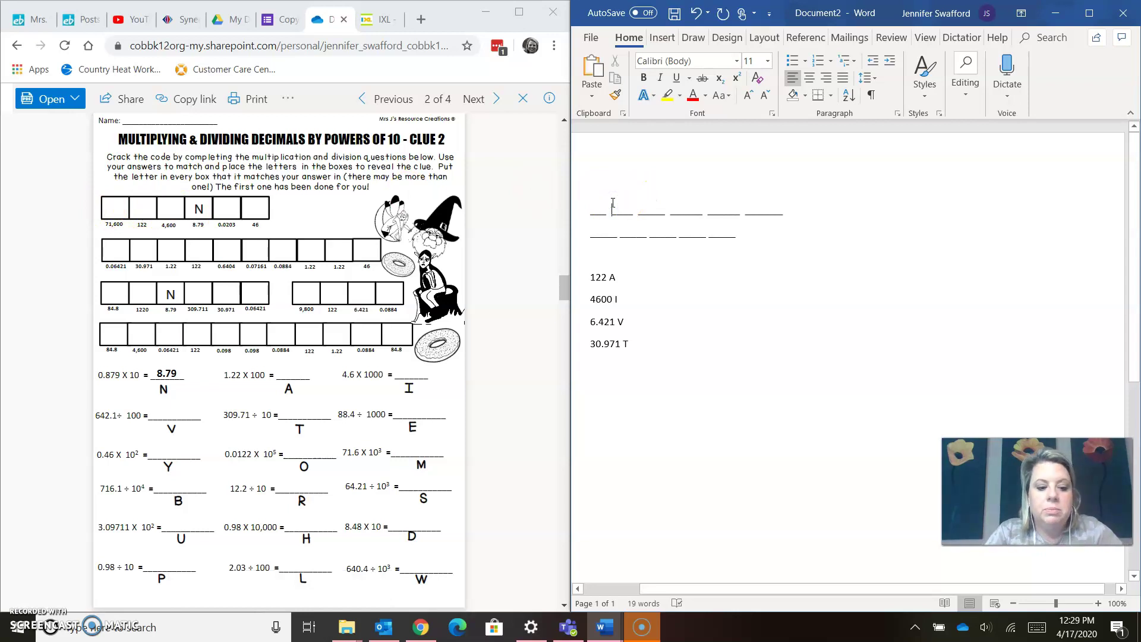
- Place A in the first row's second blank and add a third row of underscore blanks
type("A")
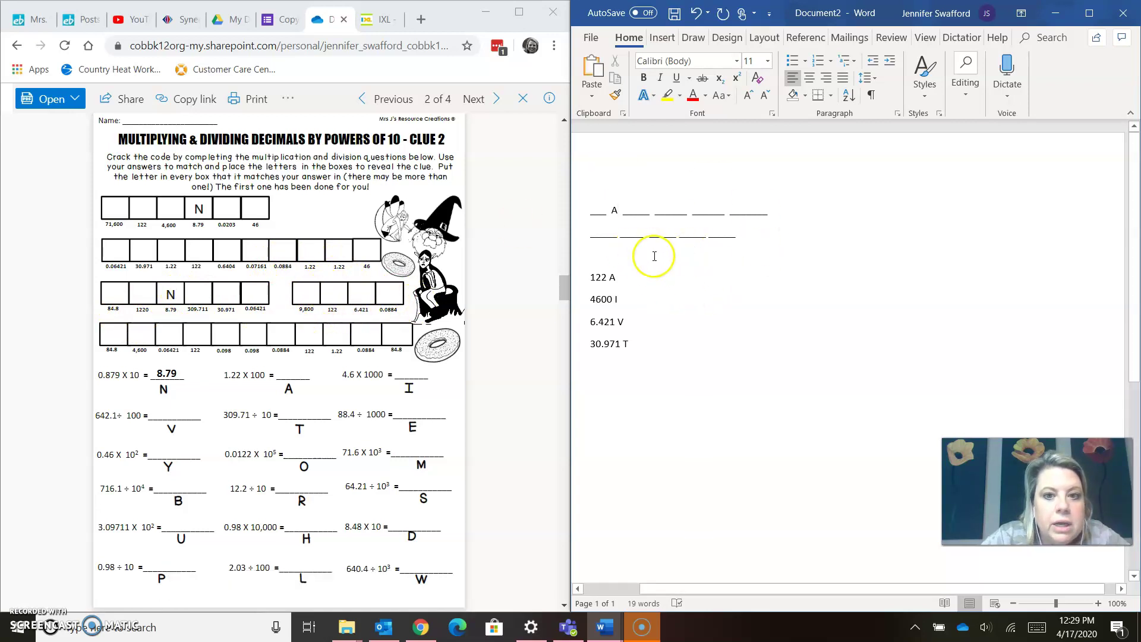
left_click(804, 239)
key("Return")
key("Return")
type("______")
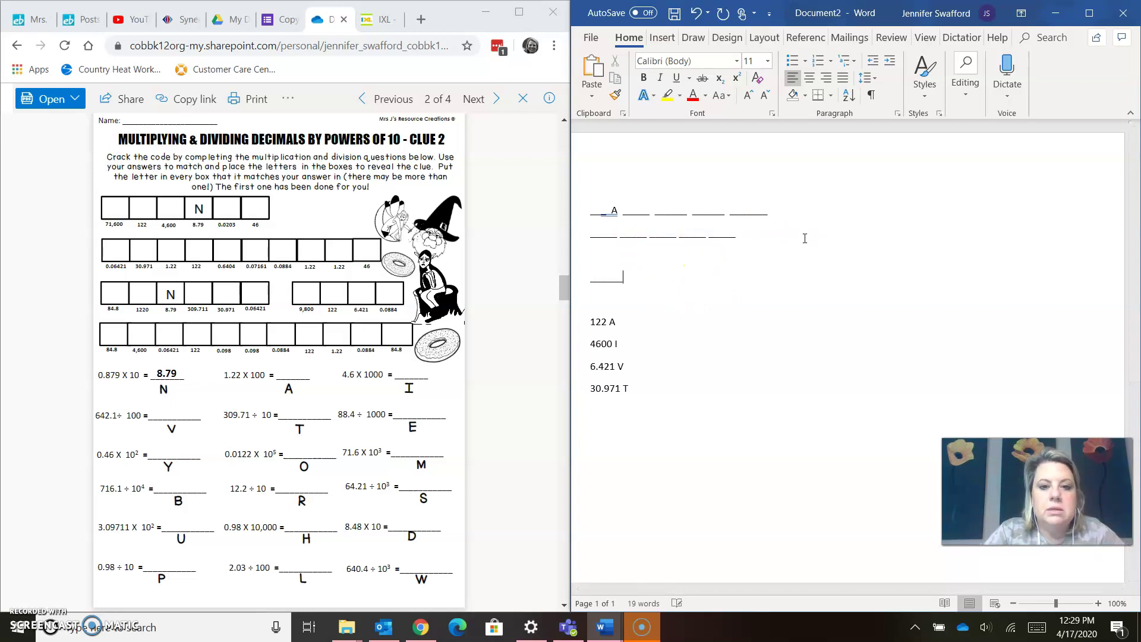
type("_ _______ ______")
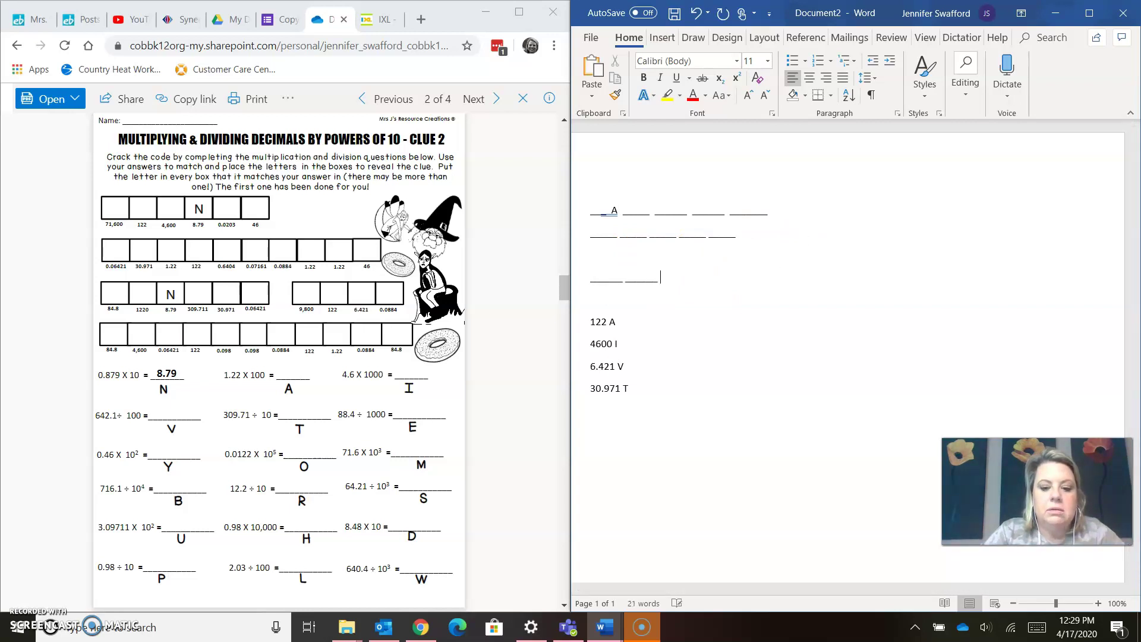